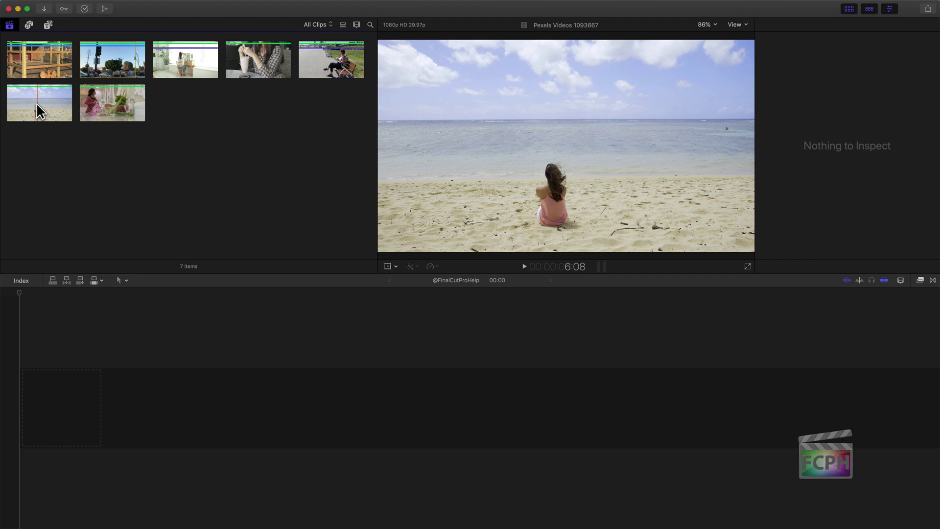
# Read the Twitter help page's resolution, aspect-ratio and frame-rate limits for web video uploads
pyautogui.press('super+Tab')
pyautogui.press('super+Tab')
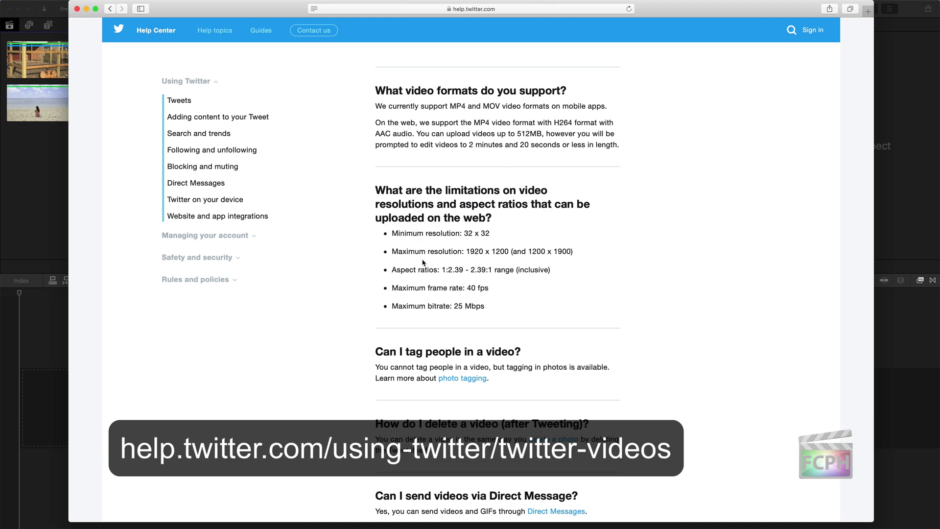
pyautogui.moveTo(375, 186); pyautogui.dragTo(498, 207)
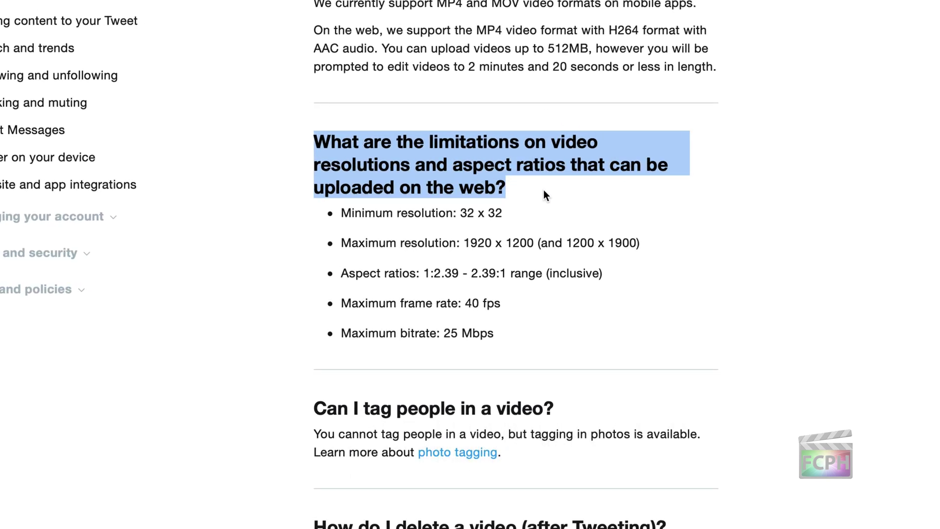
pyautogui.click(546, 188)
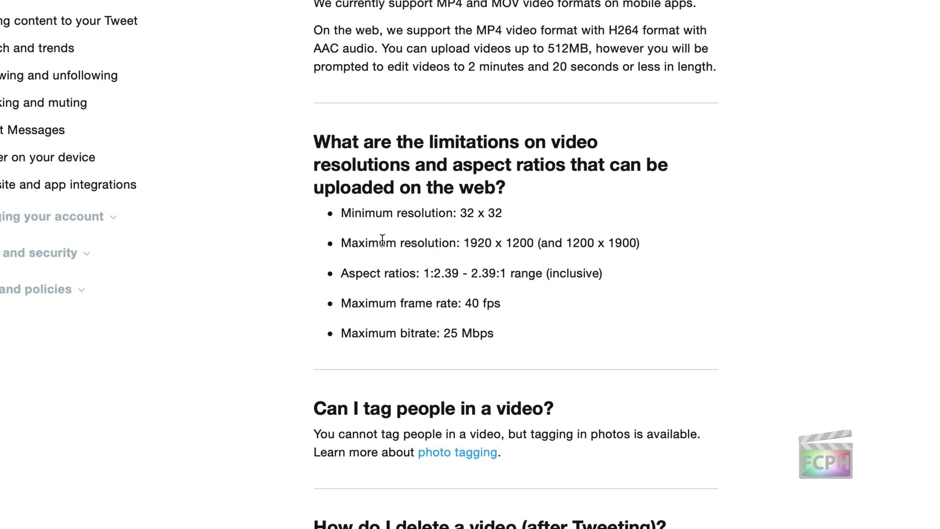
pyautogui.moveTo(518, 304); pyautogui.dragTo(336, 249)
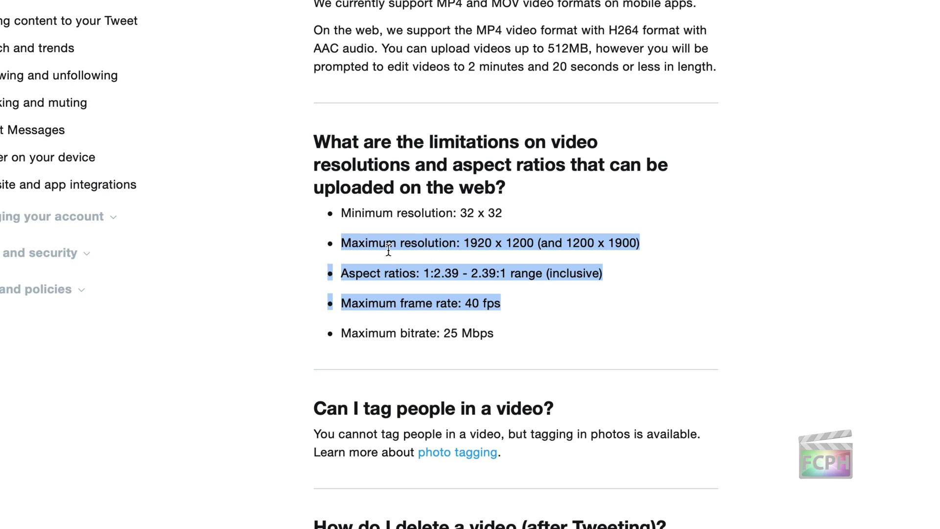
pyautogui.click(480, 251)
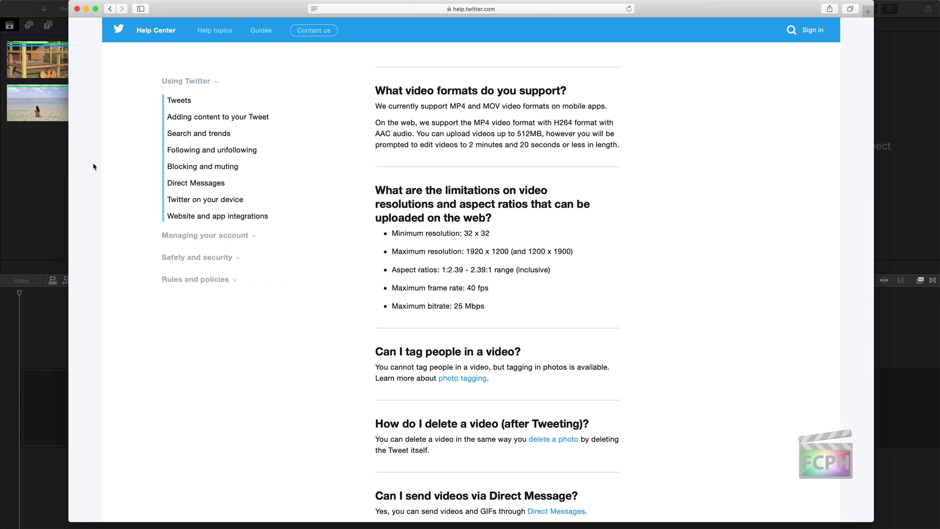
pyautogui.click(54, 165)
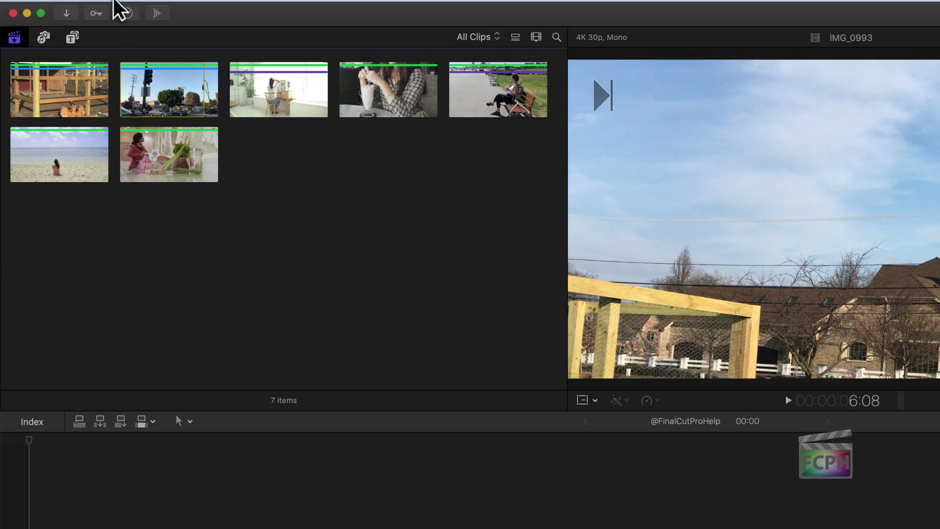
# Choose File > New > Project to bring up the new project sheet
pyautogui.click(103, 5)
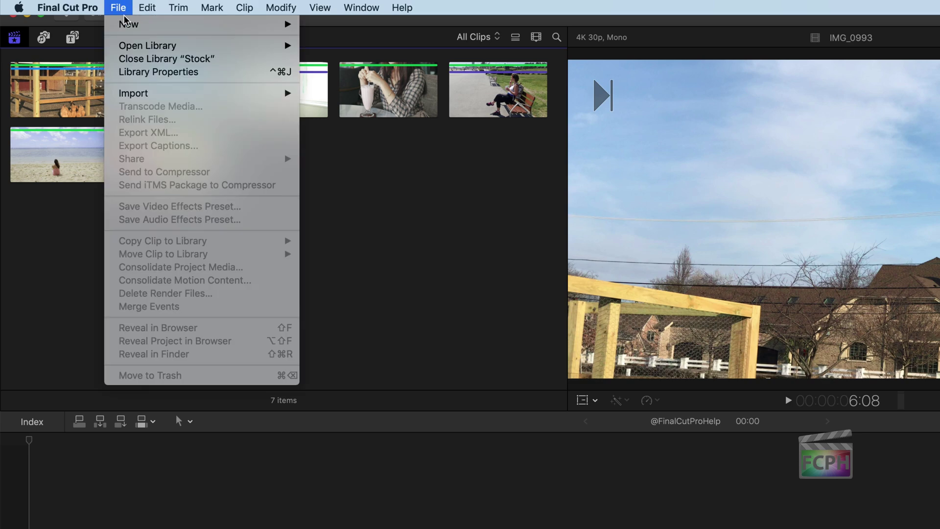
pyautogui.moveTo(132, 25)
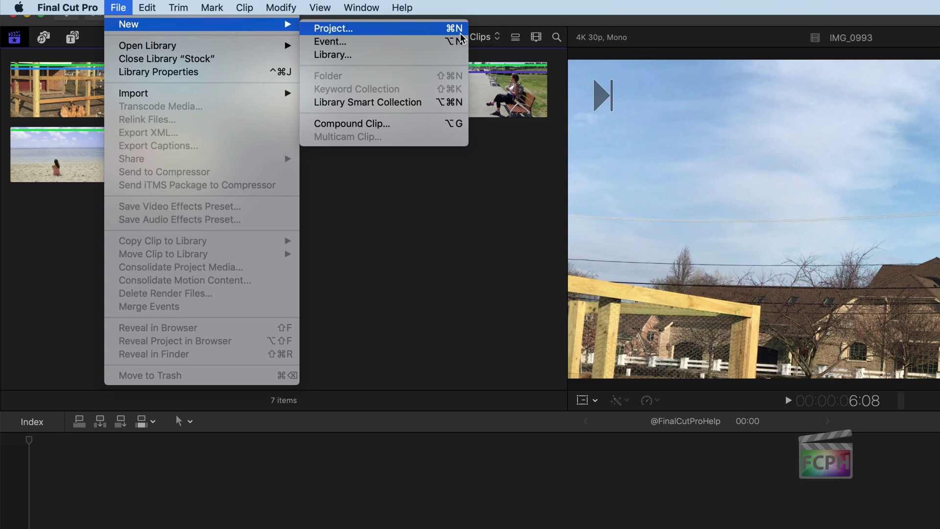
pyautogui.click(418, 34)
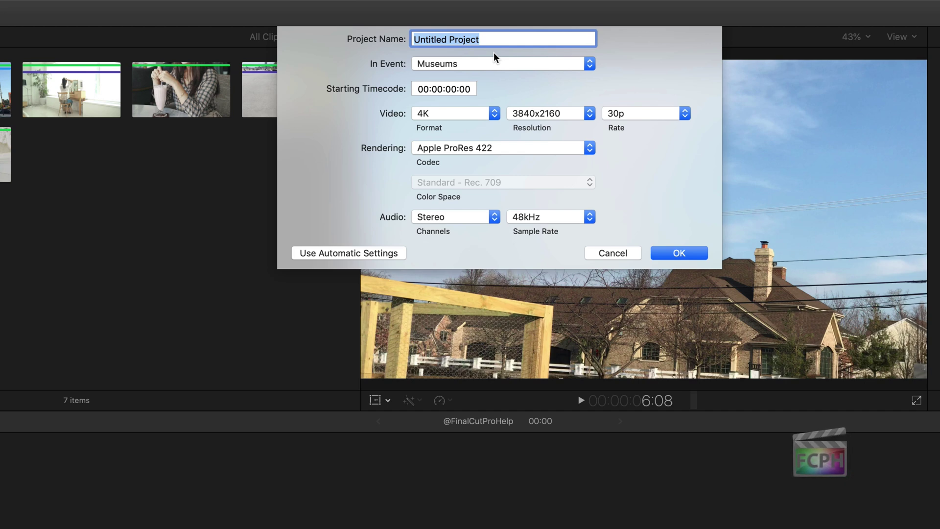
# Name the project 'Beach Day', file it in the Stock Media event, and use automatic settings
pyautogui.write('Beach Day')
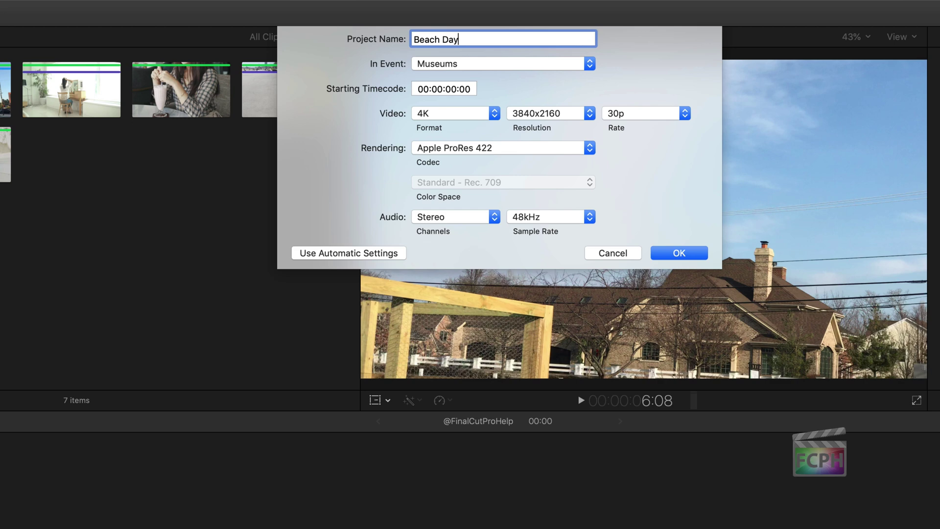
pyautogui.click(483, 63)
pyautogui.click(480, 92)
pyautogui.click(442, 115)
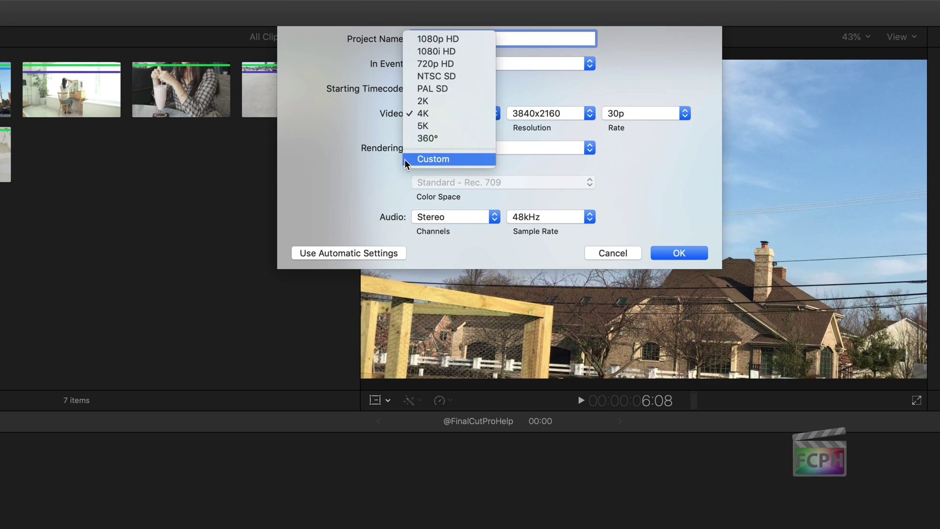
pyautogui.click(389, 131)
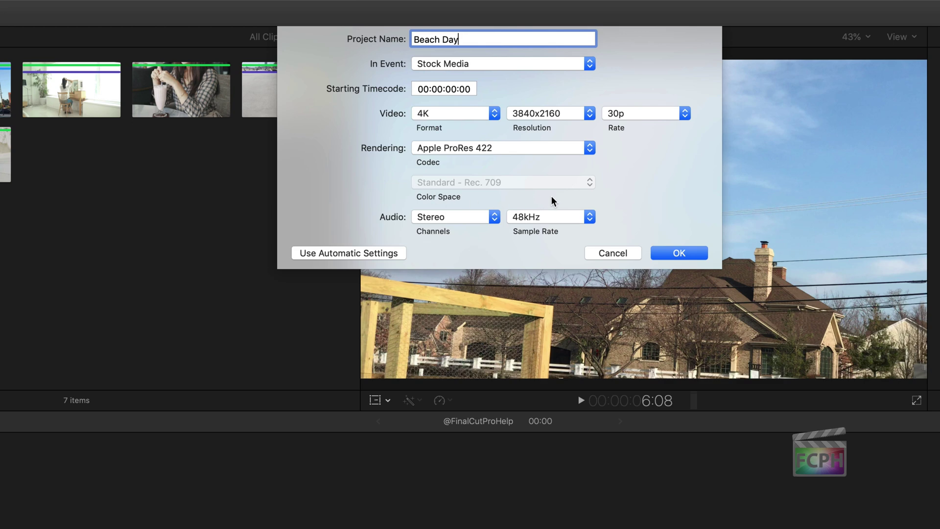
pyautogui.click(326, 253)
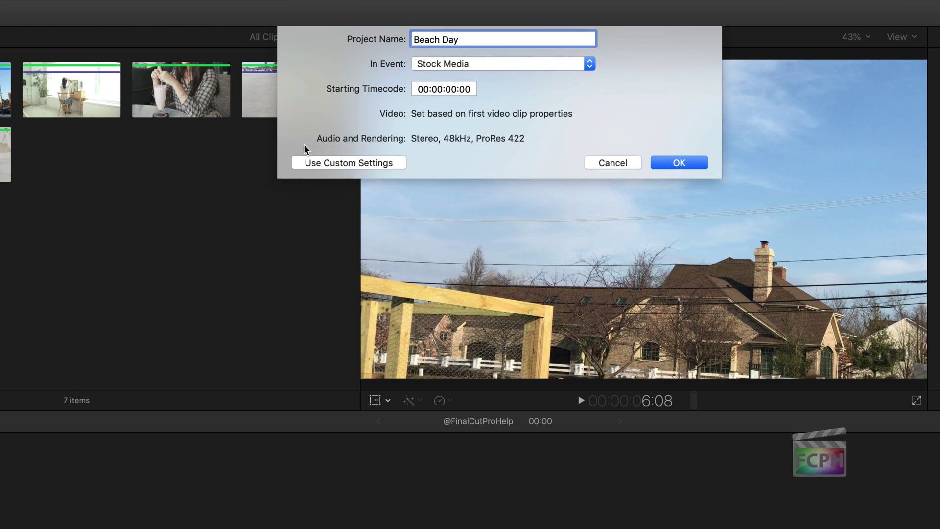
# Switch to custom settings with a Custom video format and set the resolution to 1080 x 1080
pyautogui.click(365, 162)
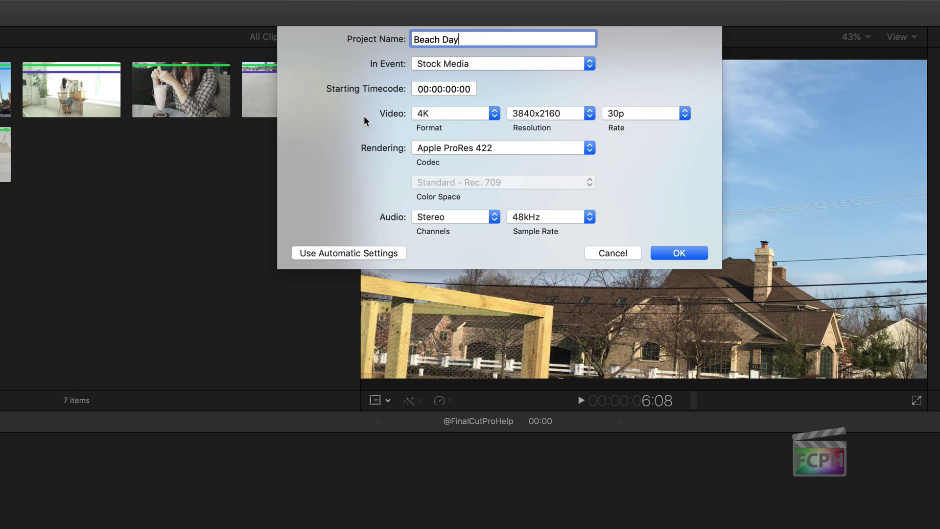
pyautogui.click(471, 112)
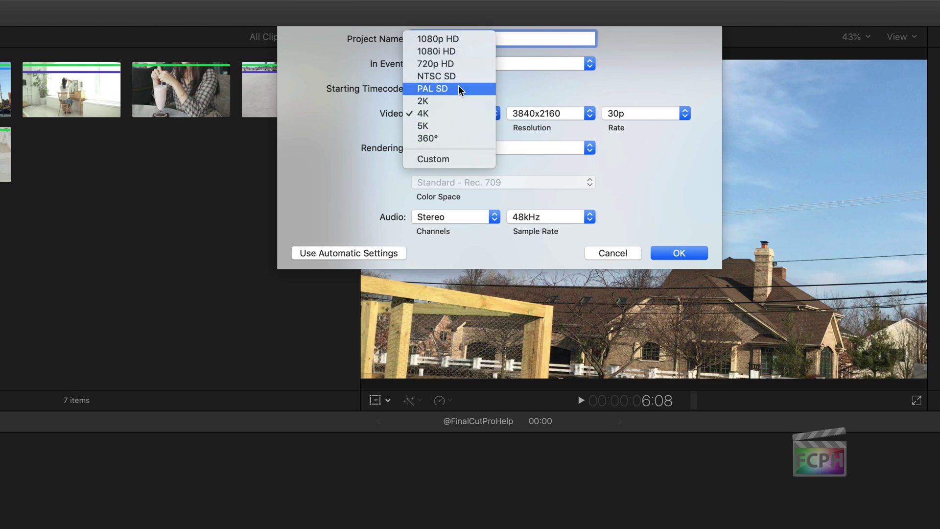
pyautogui.click(456, 40)
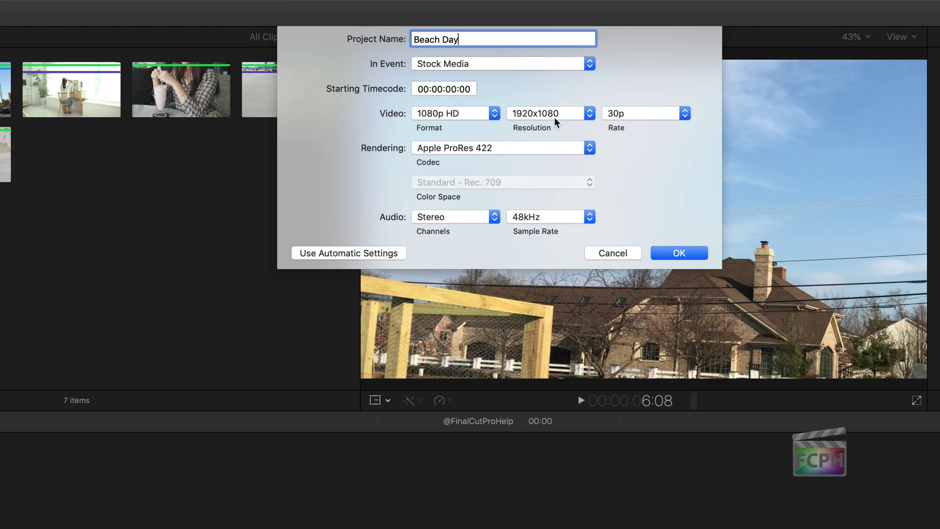
pyautogui.click(472, 112)
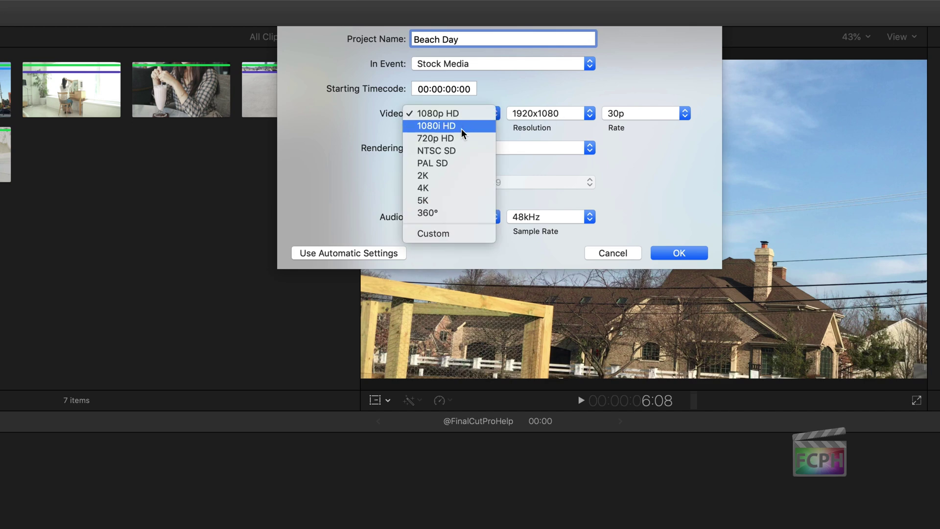
pyautogui.click(448, 233)
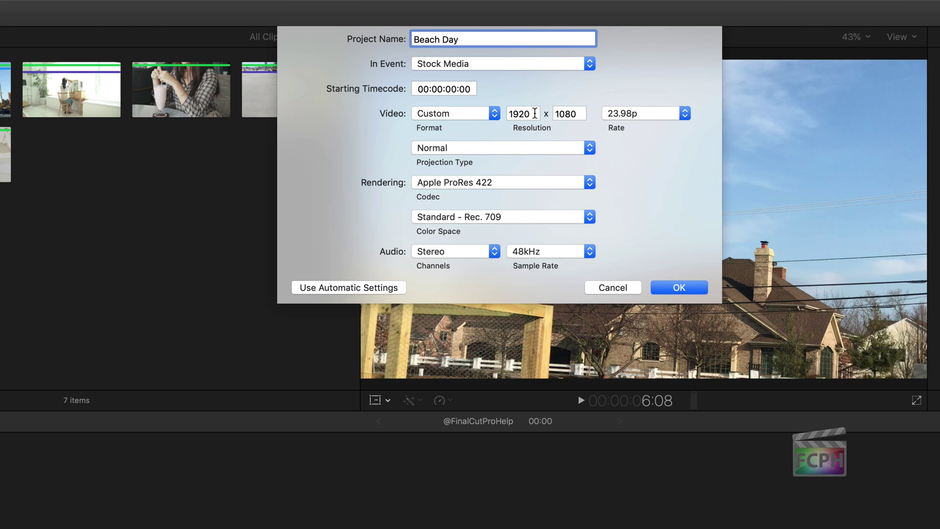
pyautogui.moveTo(534, 114); pyautogui.dragTo(475, 111)
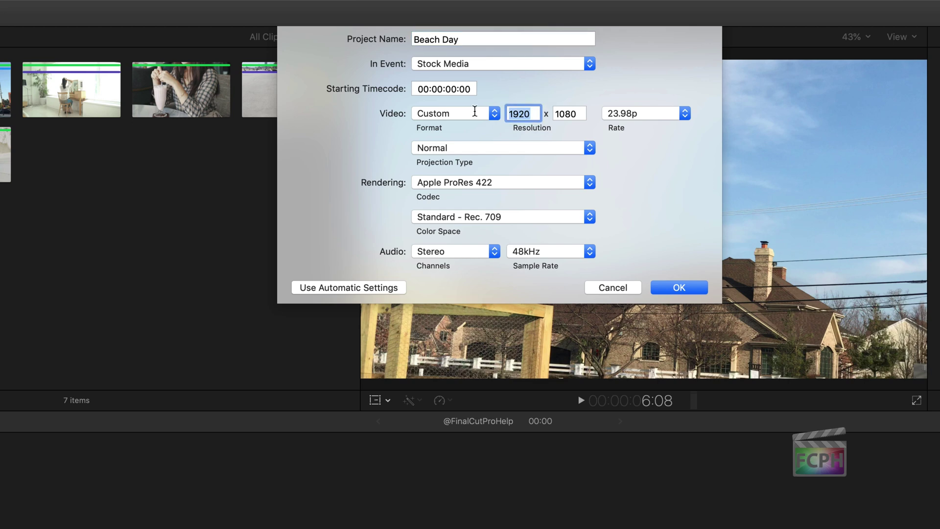
pyautogui.write('1080')
# Check the 'Maximum frame rate: 40 fps' line on the Twitter help page
pyautogui.press('super+Tab')
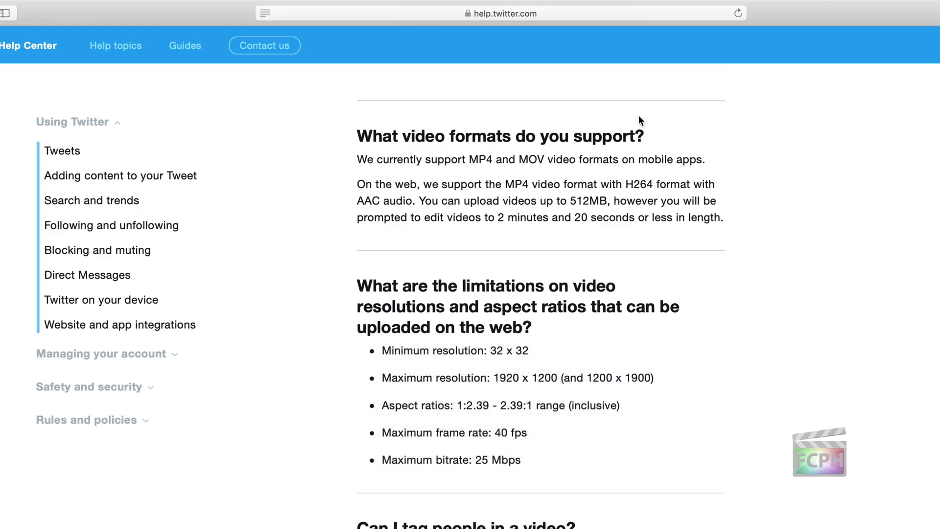
pyautogui.moveTo(382, 433); pyautogui.dragTo(529, 435)
pyautogui.press('super+Tab')
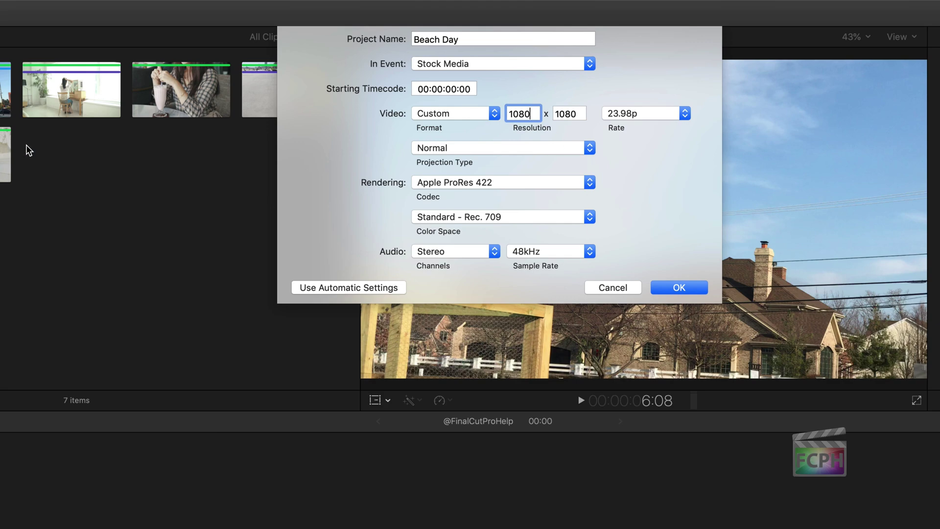
# Set the rate to 30p and create the 1080 x 1080 Beach Day project
pyautogui.click(641, 113)
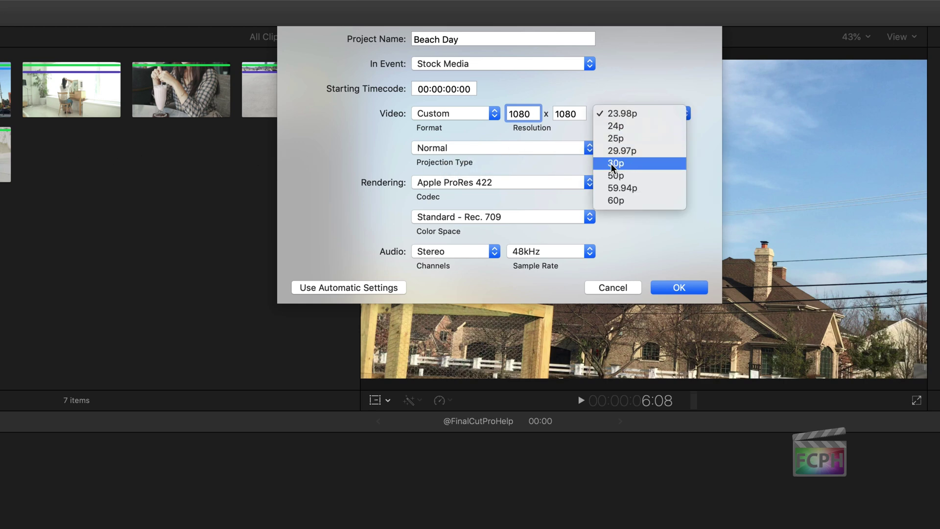
pyautogui.click(637, 164)
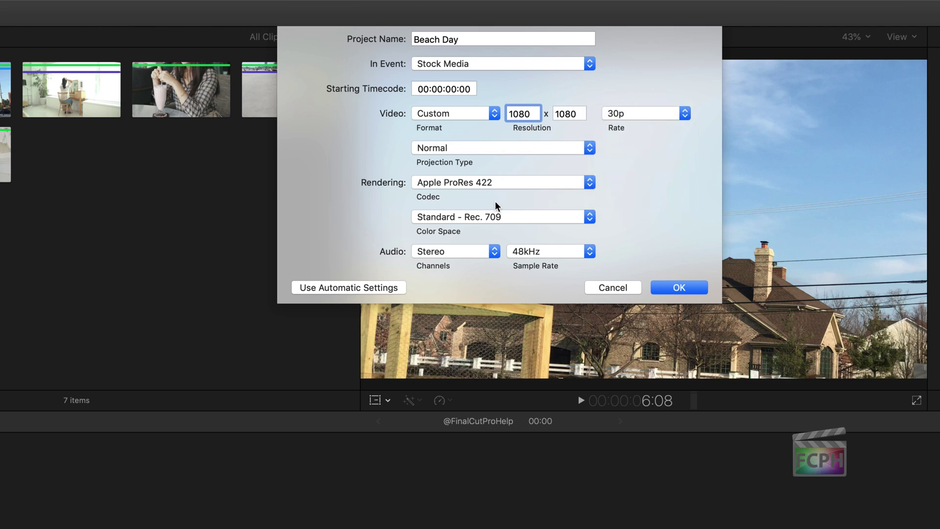
pyautogui.click(675, 287)
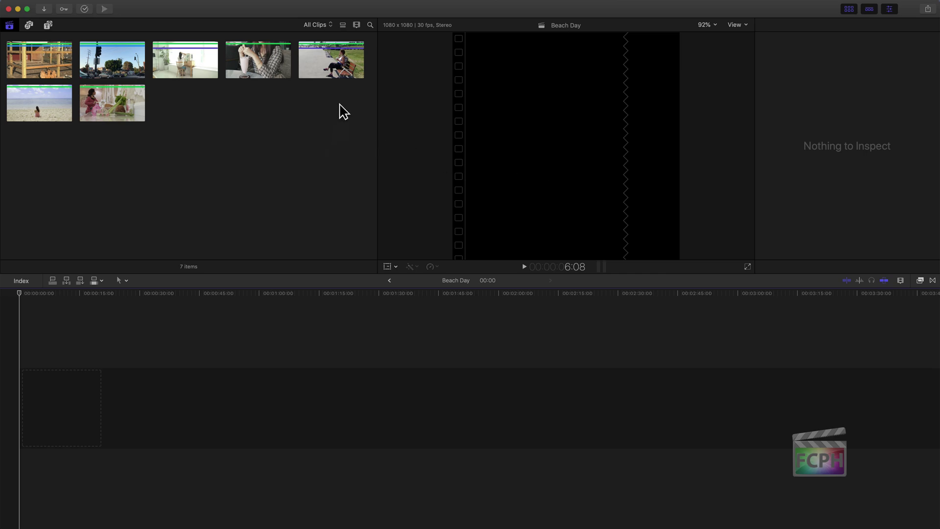
# Preview the browser clips, checking the milkshake clip's resolution and frame rate
pyautogui.click(332, 53)
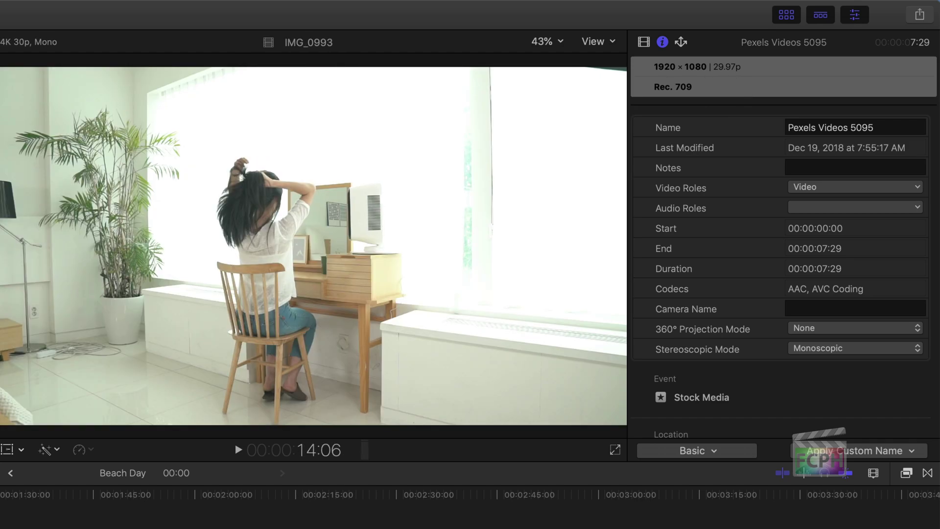
pyautogui.press('Down')
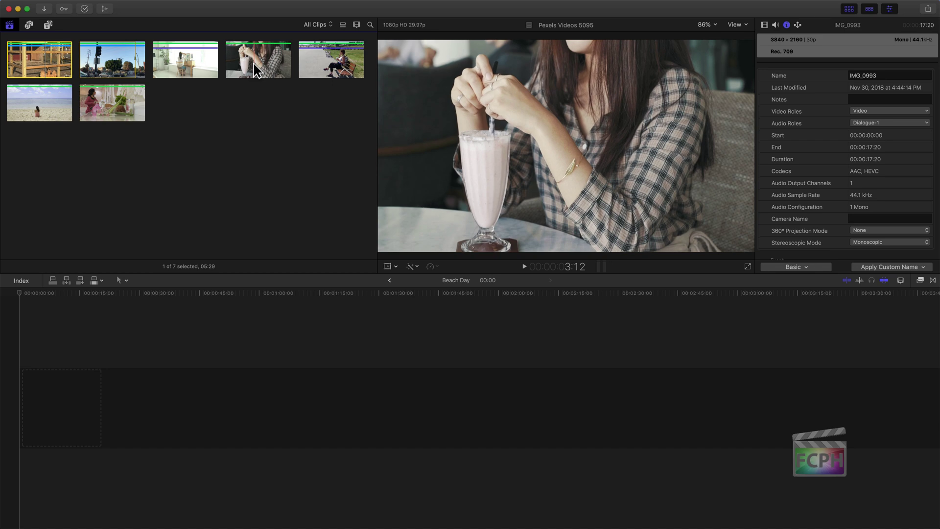
pyautogui.click(254, 69)
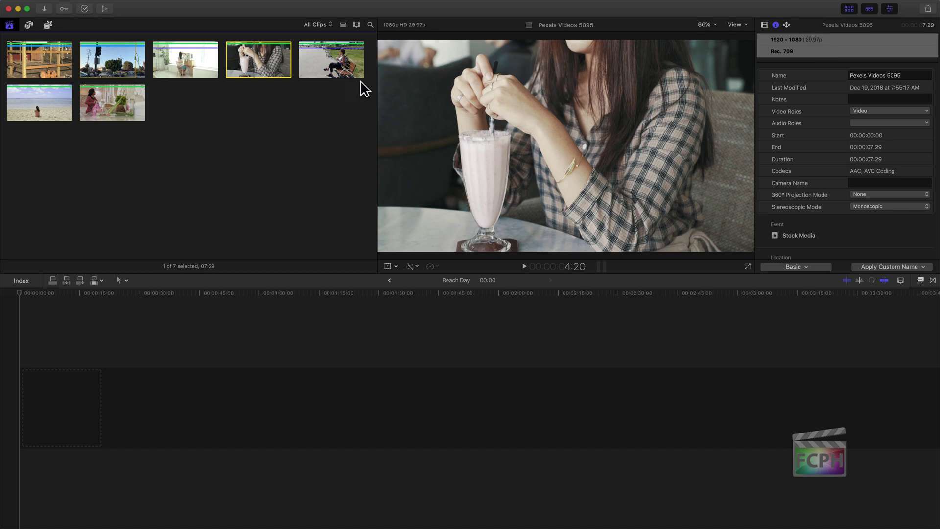
# Add the street clip IMG_3571, then the beach clip after it, to the timeline
pyautogui.click(147, 299)
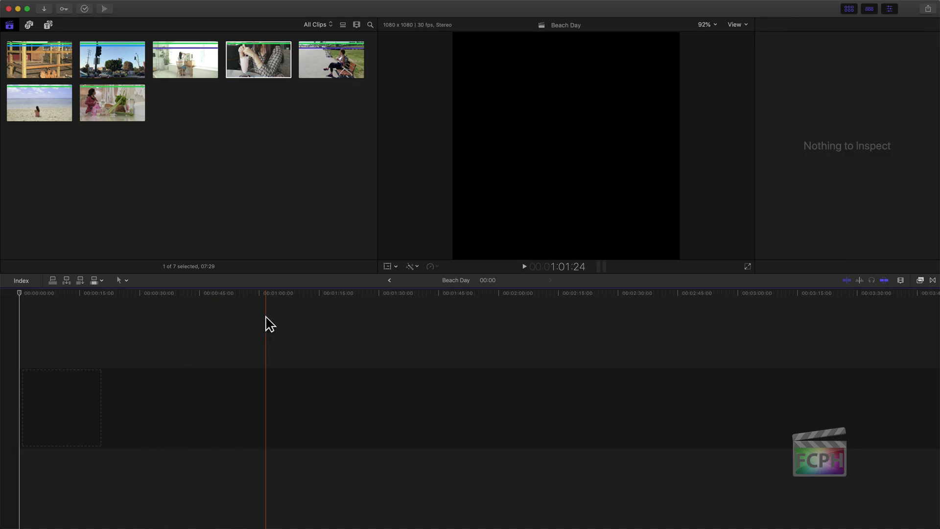
pyautogui.moveTo(112, 61); pyautogui.dragTo(106, 401)
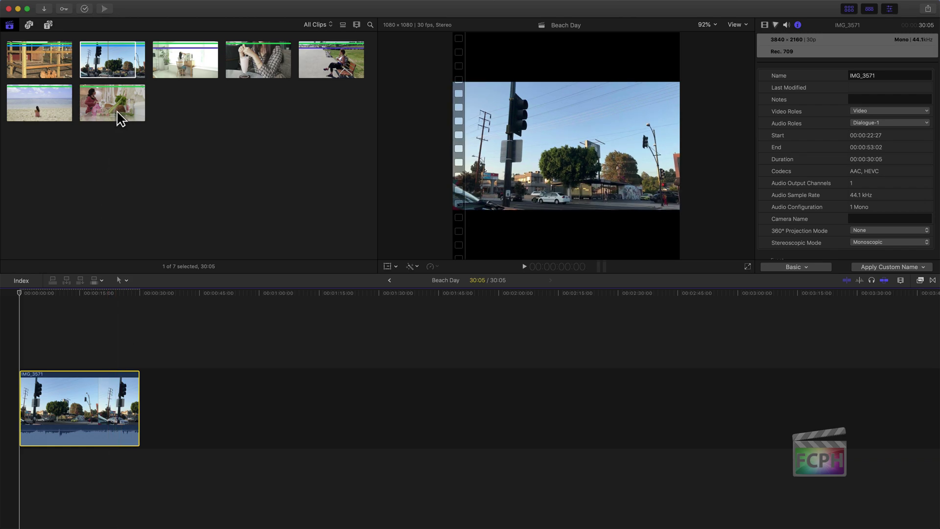
pyautogui.click(37, 100)
pyautogui.moveTo(43, 109); pyautogui.dragTo(176, 401)
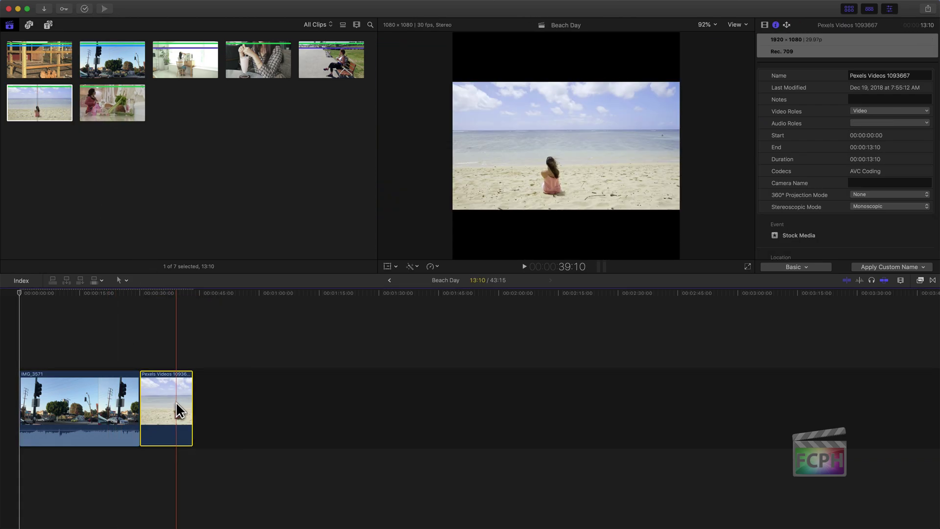
pyautogui.click(165, 294)
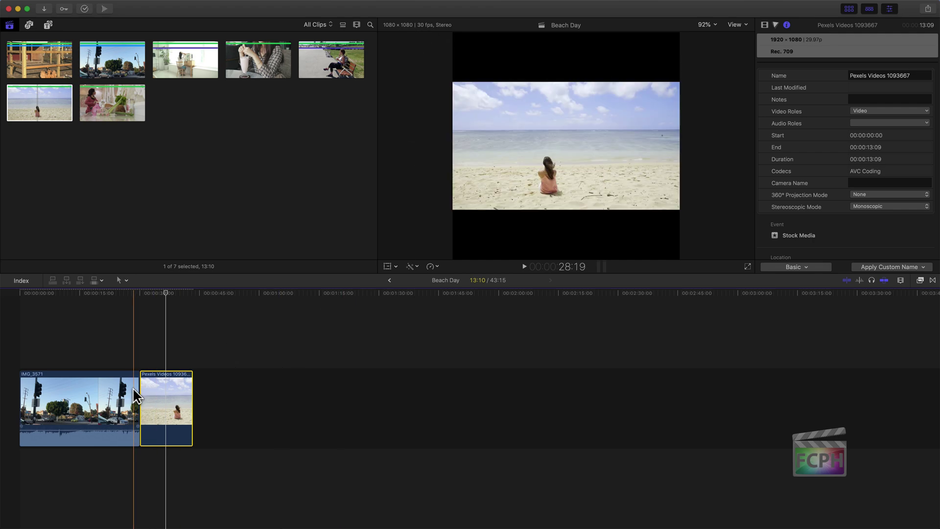
# Select the street and beach clips and change their Spatial Conform type from Fit to Fill
pyautogui.moveTo(183, 341); pyautogui.dragTo(98, 426)
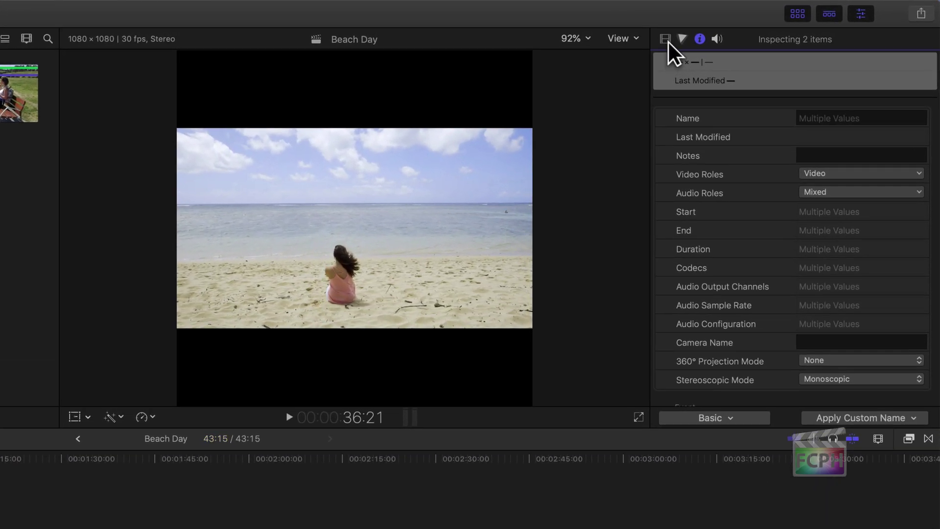
pyautogui.click(680, 38)
pyautogui.scroll(-3, 707, 135)
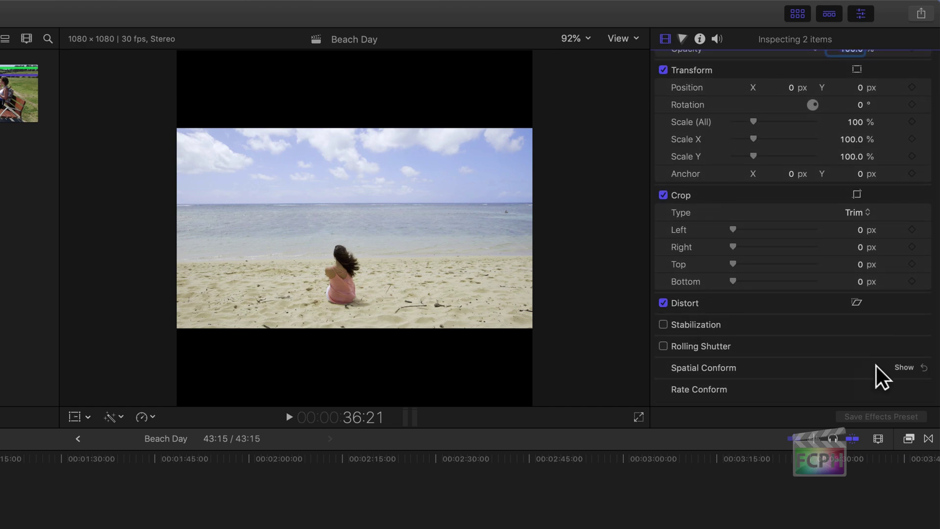
pyautogui.click(903, 366)
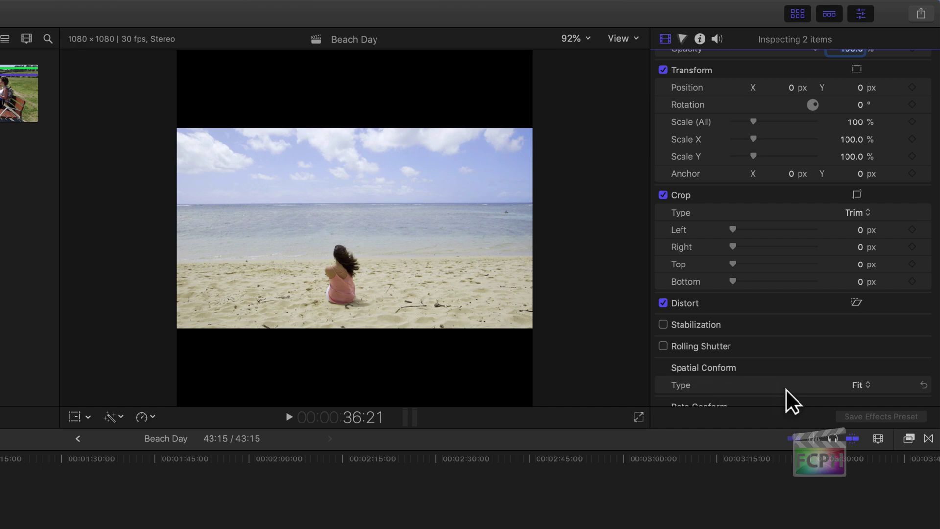
pyautogui.scroll(-2, 786, 390)
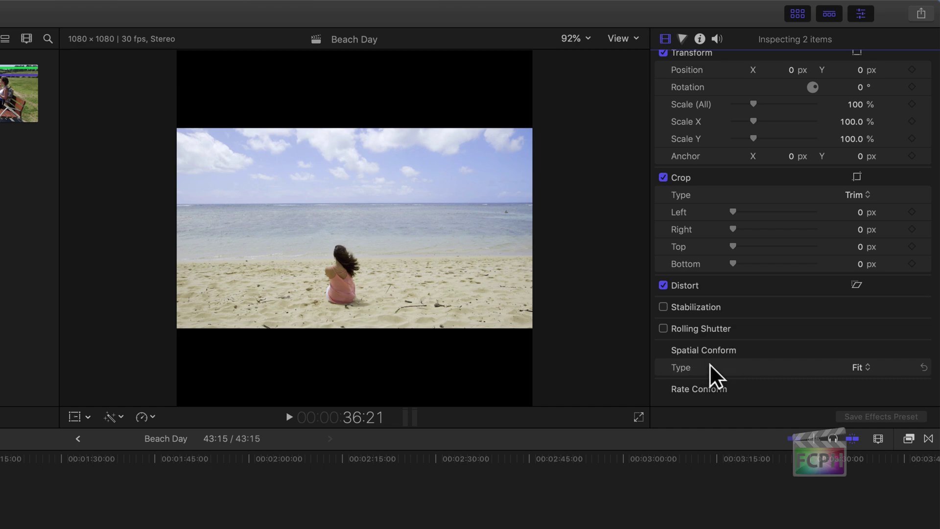
pyautogui.click(862, 368)
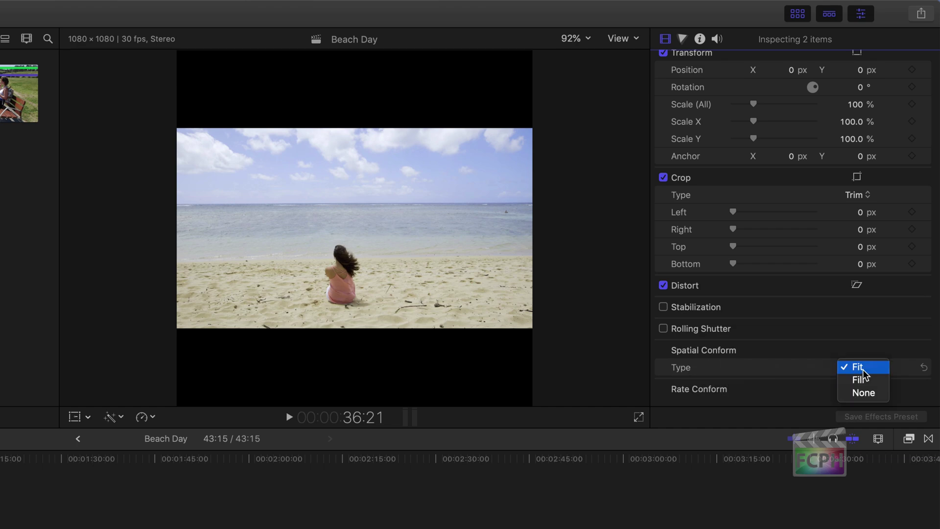
pyautogui.click(868, 378)
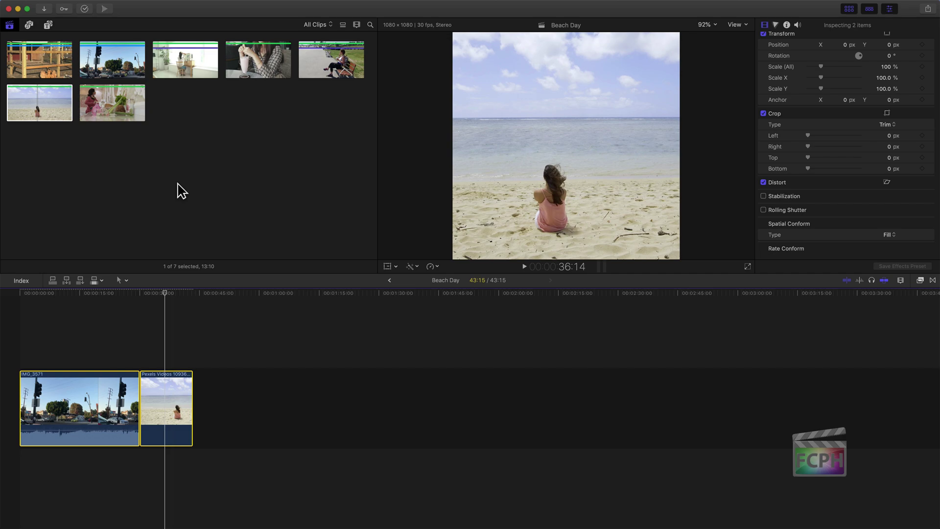
# Append the five remaining browser clips after the beach clip and set their Spatial Conform to Fill
pyautogui.moveTo(342, 103); pyautogui.dragTo(104, 72)
pyautogui.moveTo(105, 72); pyautogui.dragTo(213, 432)
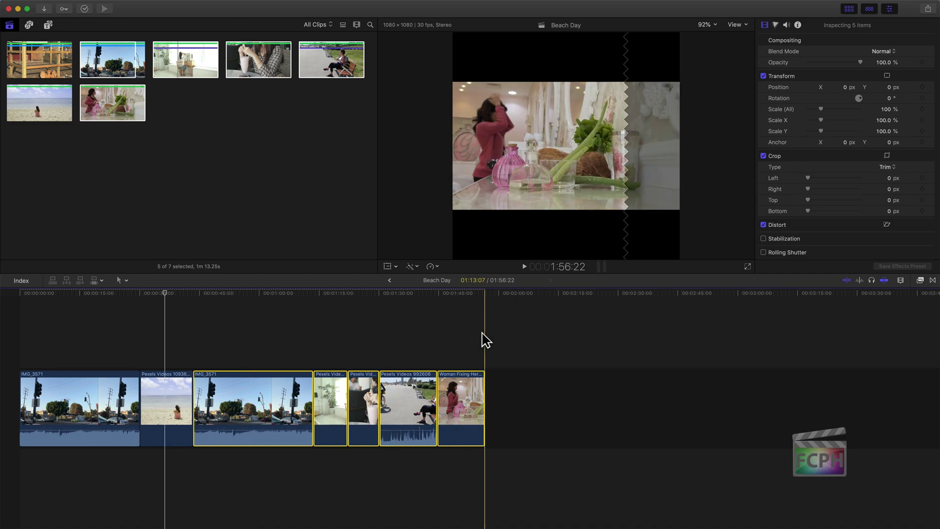
pyautogui.moveTo(270, 336); pyautogui.dragTo(440, 443)
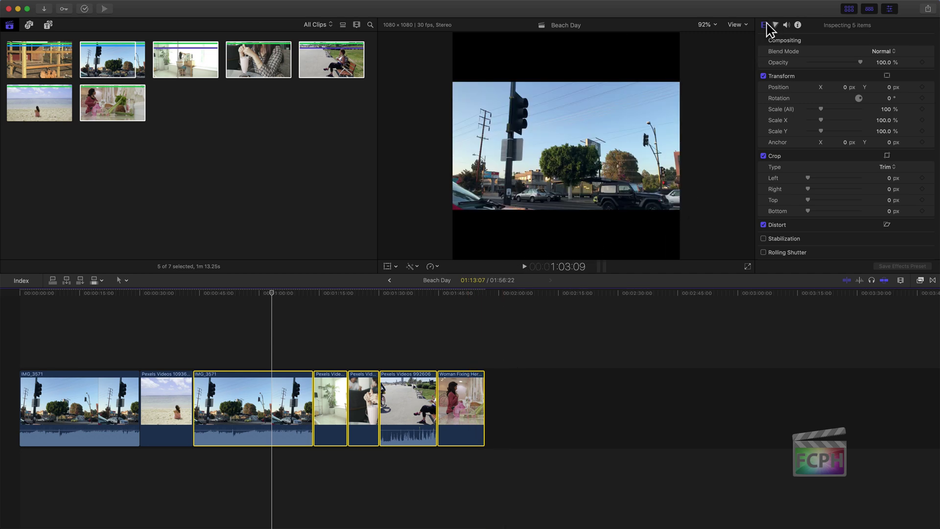
pyautogui.scroll(-3, 795, 106)
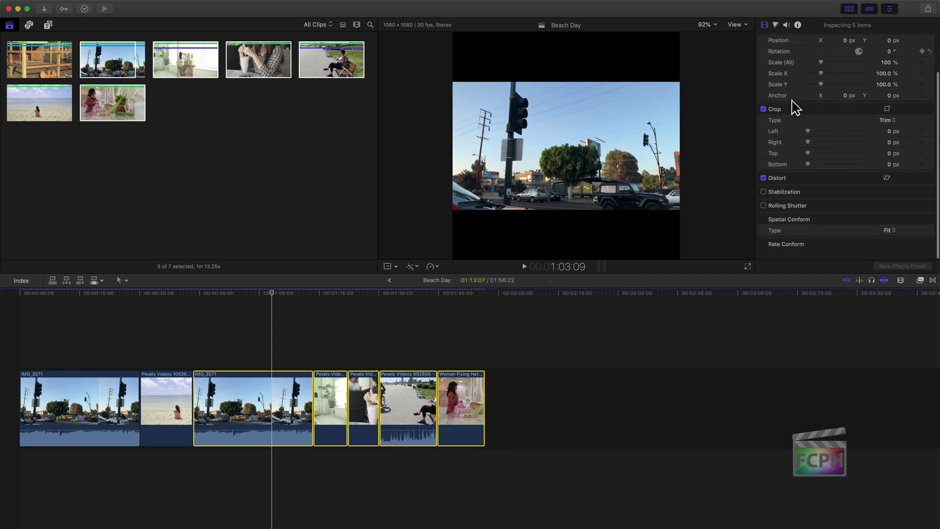
pyautogui.click(888, 235)
pyautogui.click(895, 245)
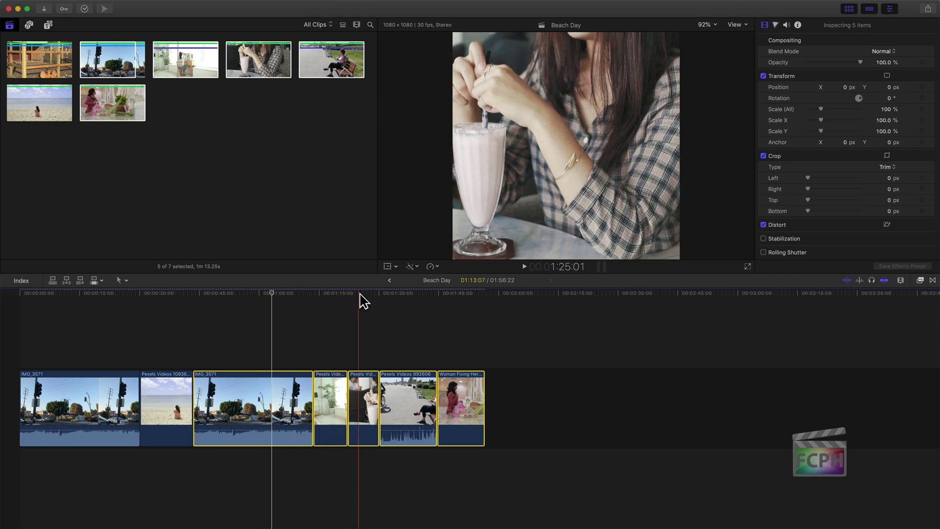
# Select the milkshake clip (Pexels Videos 5095) alone and set its position to X 159 px, Y 0 px
pyautogui.click(359, 292)
pyautogui.click(363, 313)
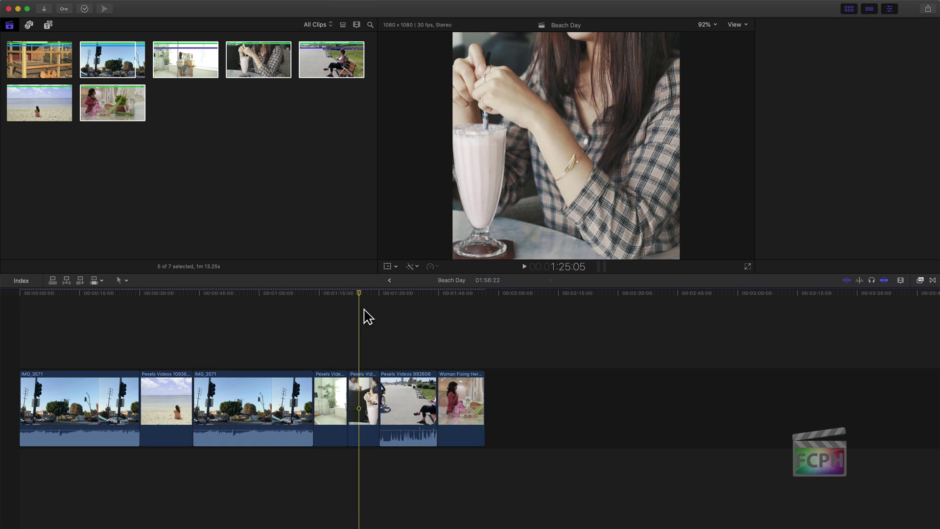
pyautogui.click(358, 395)
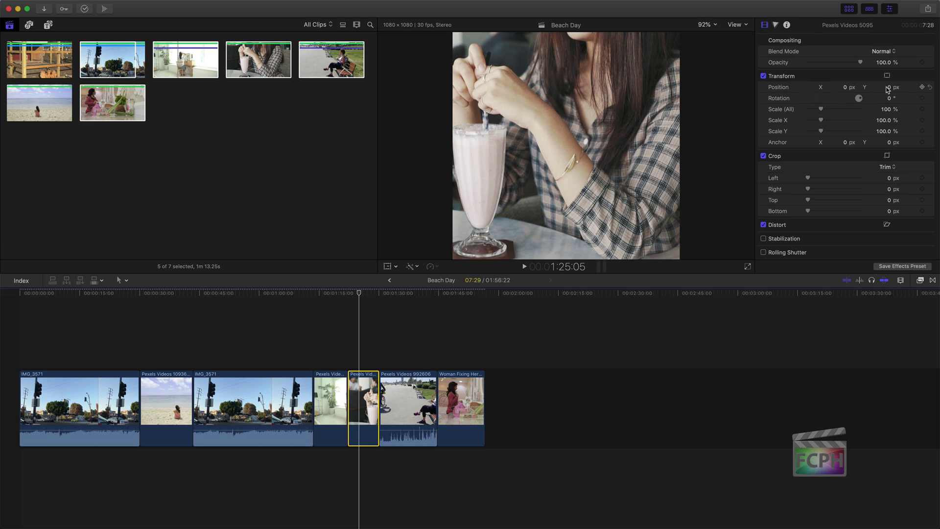
pyautogui.moveTo(889, 89)
pyautogui.mouseDown()
pyautogui.moveTo(881, 113)
pyautogui.moveTo(887, 95)
pyautogui.mouseUp()
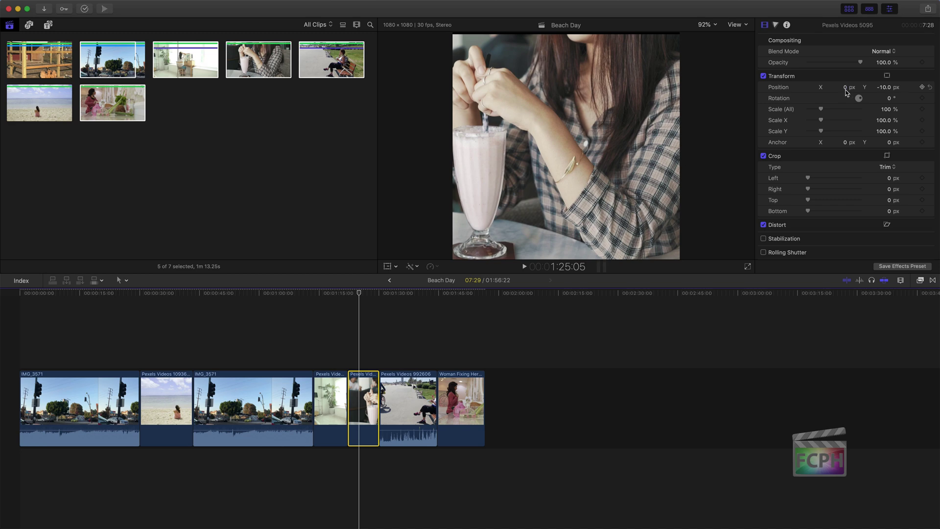
pyautogui.moveTo(843, 89); pyautogui.dragTo(879, 90)
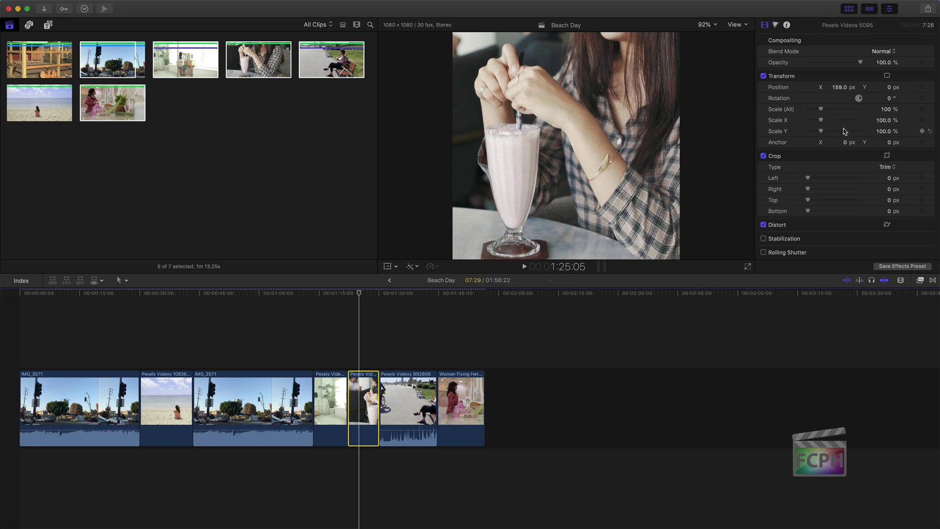
# Move and enlarge the milkshake picture with the on-screen Transform handles
pyautogui.click(387, 267)
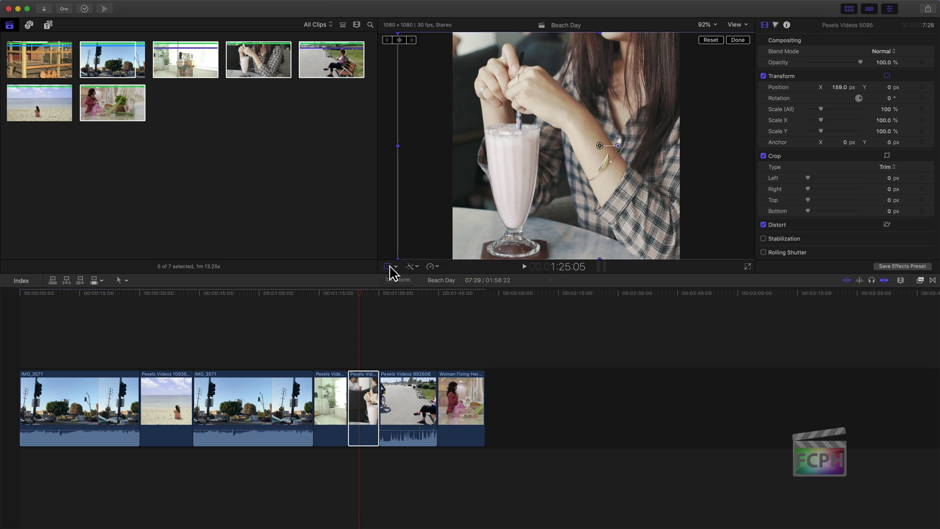
pyautogui.moveTo(529, 148); pyautogui.dragTo(494, 167)
pyautogui.moveTo(429, 223); pyautogui.dragTo(527, 190)
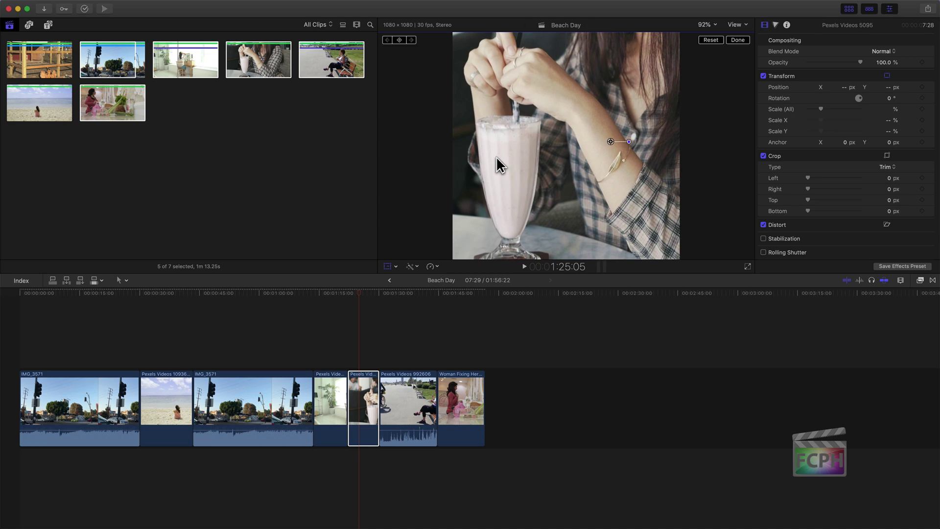
# At 50% viewer zoom, reposition the milkshake picture to about X 350, Y 60 px
pyautogui.click(705, 25)
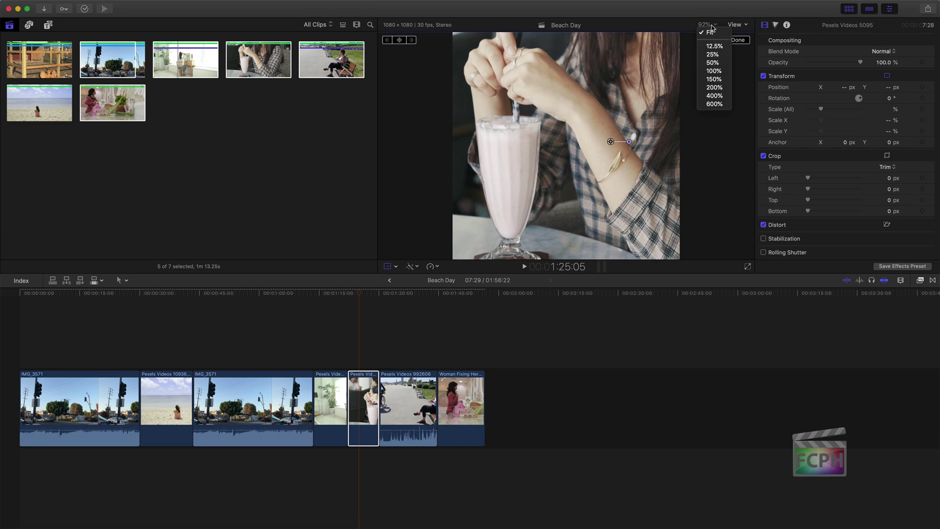
pyautogui.click(713, 63)
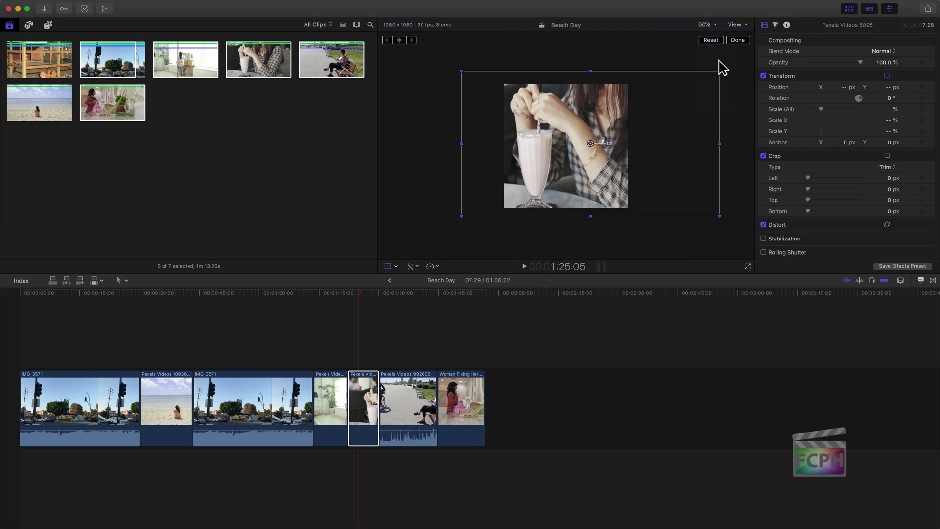
pyautogui.moveTo(621, 142); pyautogui.dragTo(703, 152)
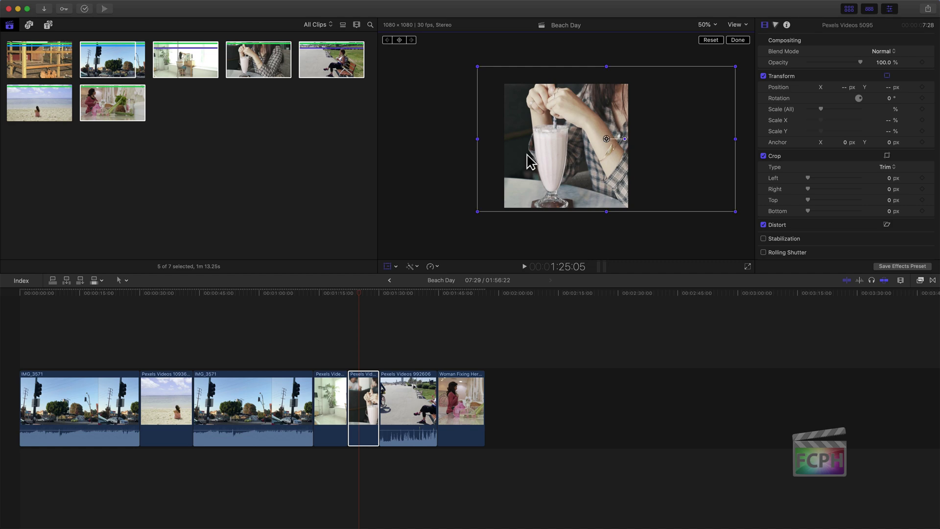
pyautogui.click(402, 292)
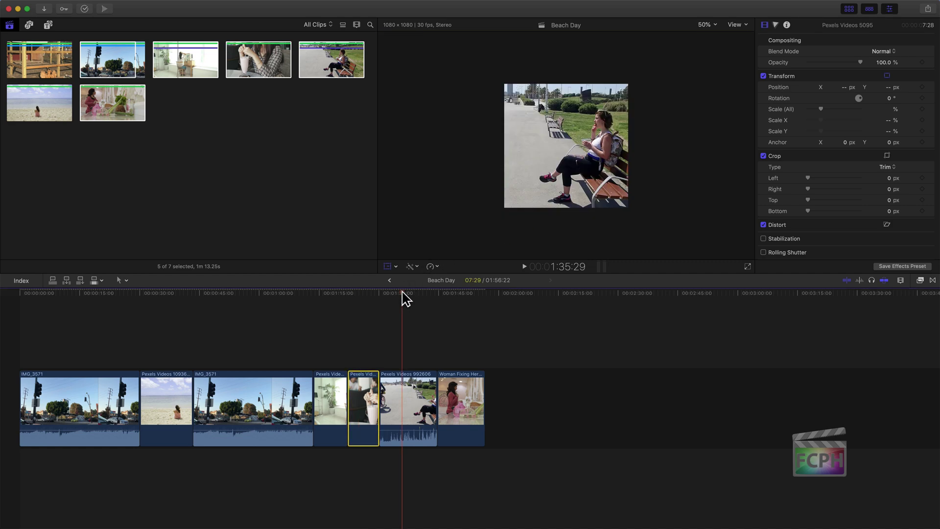
# Scale the bench clip up to 123.73% and nudge its position
pyautogui.click(407, 403)
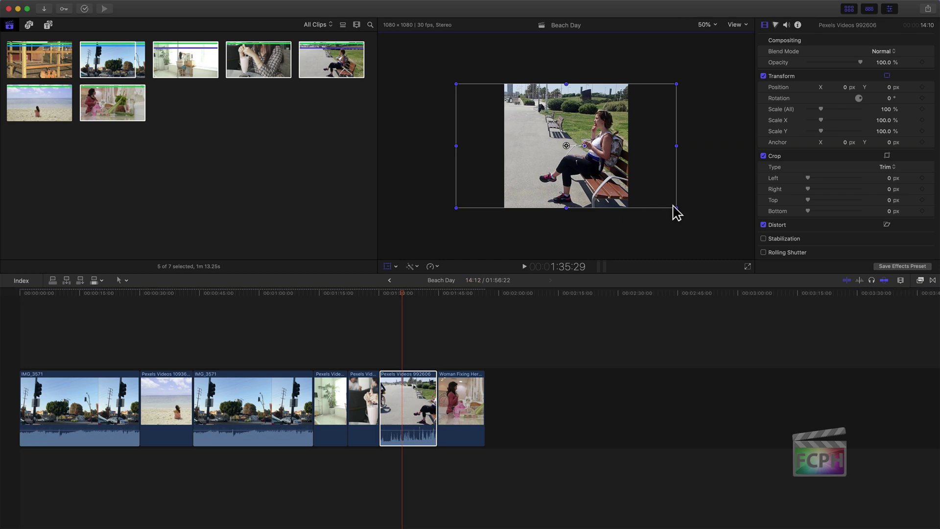
pyautogui.moveTo(676, 207)
pyautogui.mouseDown()
pyautogui.moveTo(714, 225)
pyautogui.moveTo(675, 216)
pyautogui.mouseUp()
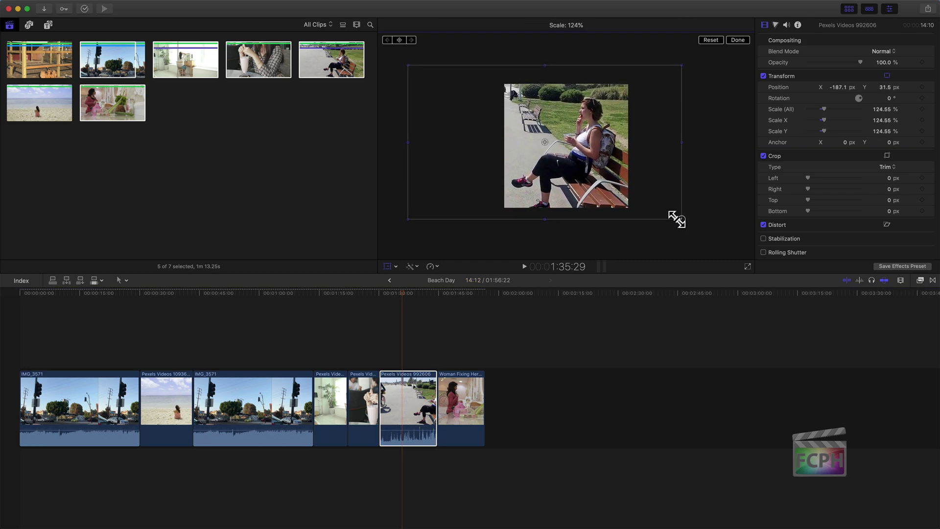
pyautogui.moveTo(598, 199); pyautogui.dragTo(603, 198)
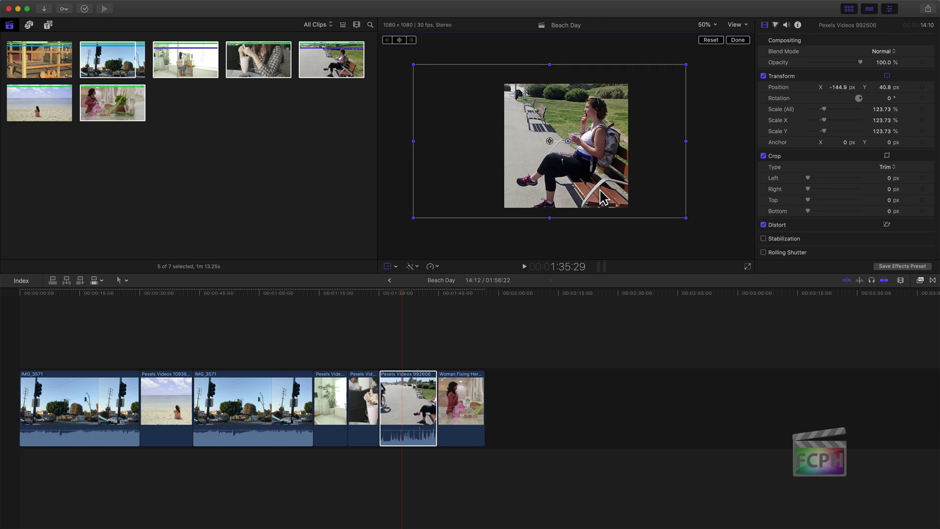
# Scale the second IMG_3571 street clip to 162.97% and move it to X -65.7, Y 276.6 px
pyautogui.click(236, 294)
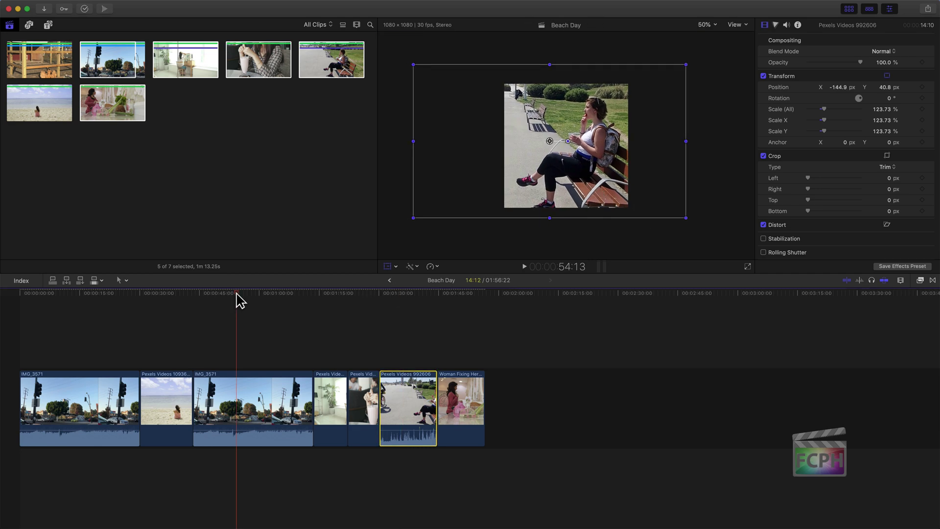
pyautogui.click(250, 402)
pyautogui.moveTo(675, 207); pyautogui.dragTo(739, 247)
pyautogui.moveTo(654, 224); pyautogui.dragTo(621, 183)
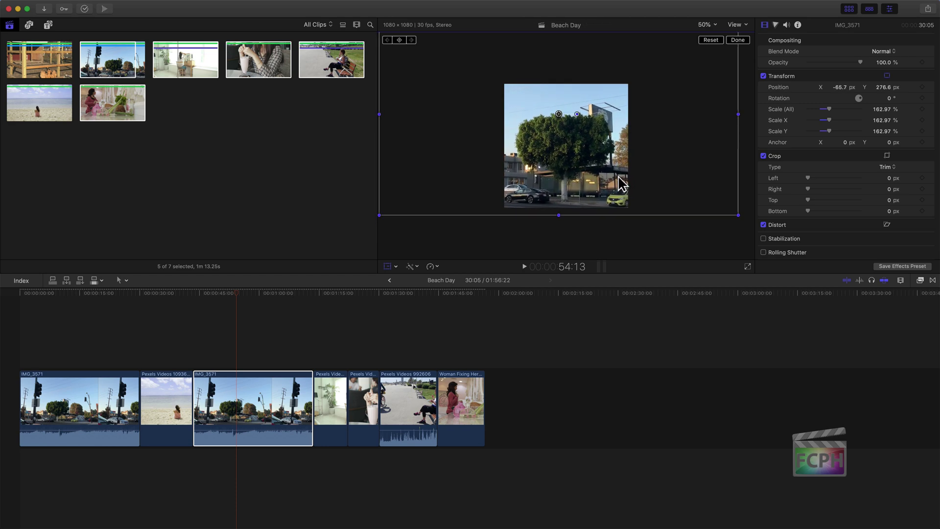